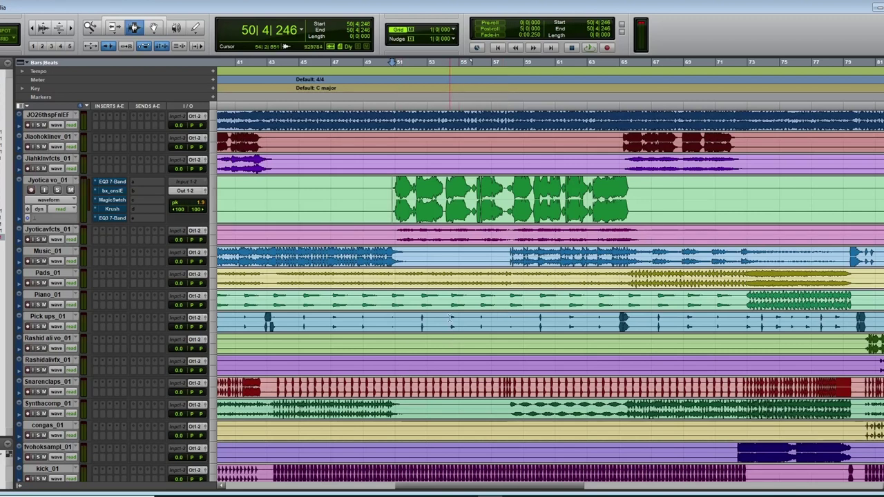
- Select the vocal phrase from bar 48 to 61 and play it from near bar 51
drag(352, 200, 567, 200)
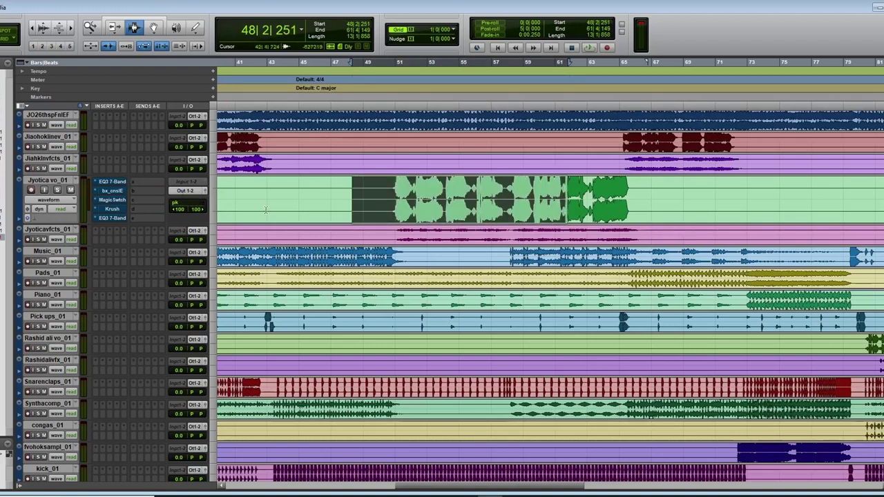
click(396, 196)
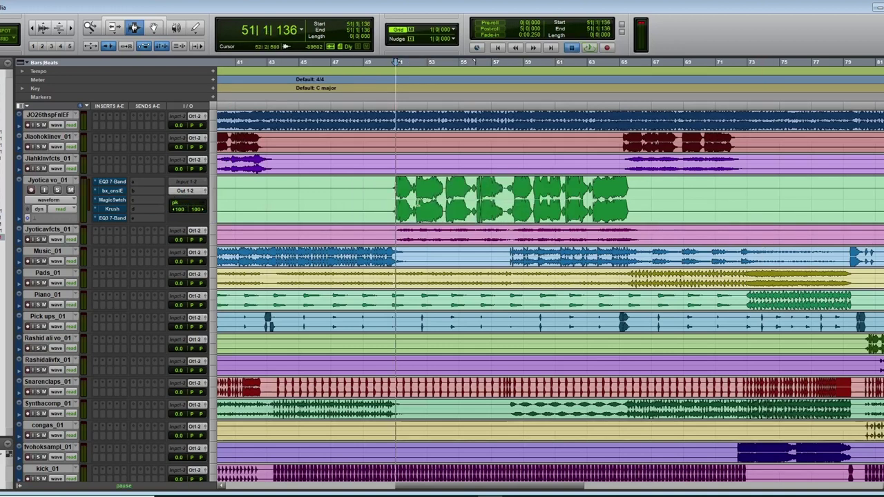
key(space)
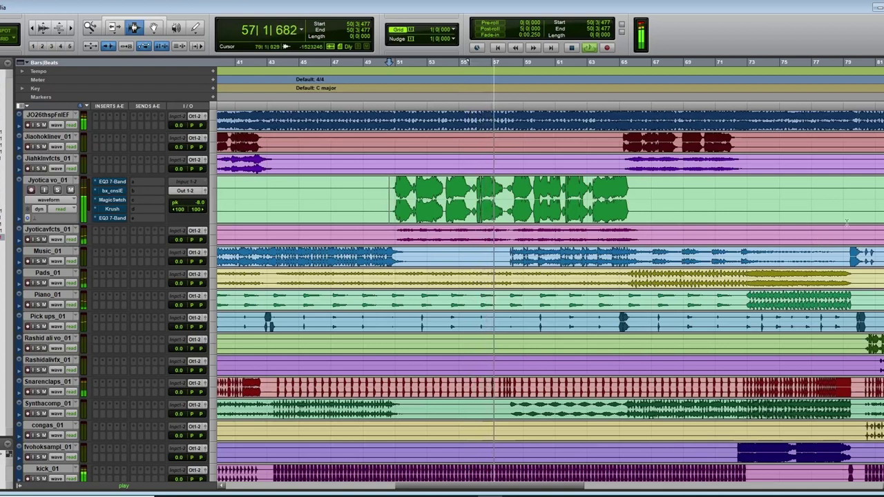
key(space)
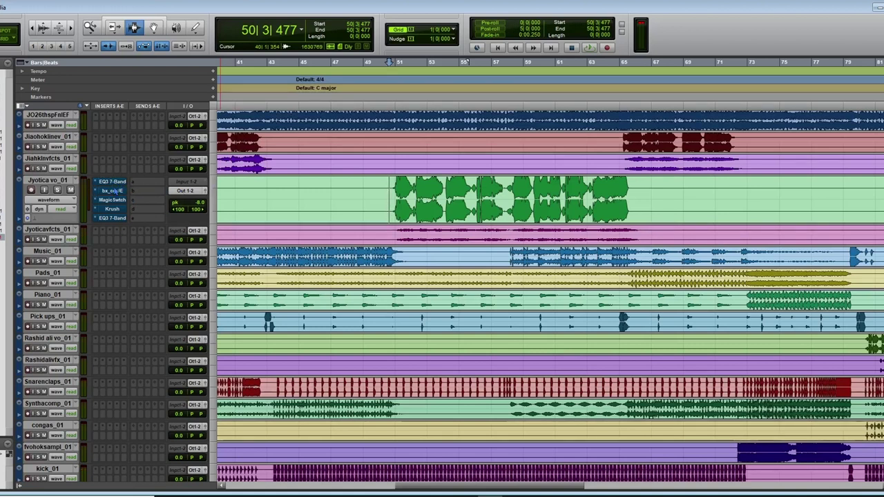
- Open the vocal's EQ3, bx_console E, Magic Switch, Krush and second EQ3 plug-ins, then close EQ3
click(113, 181)
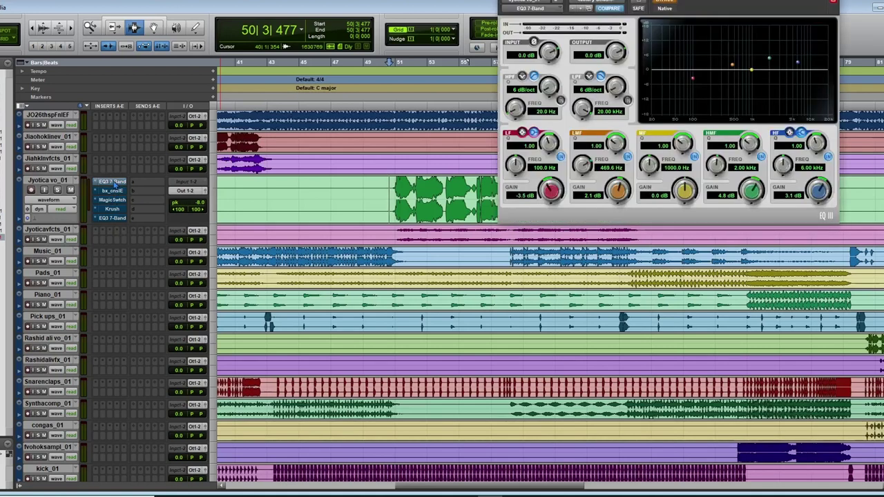
click(114, 191)
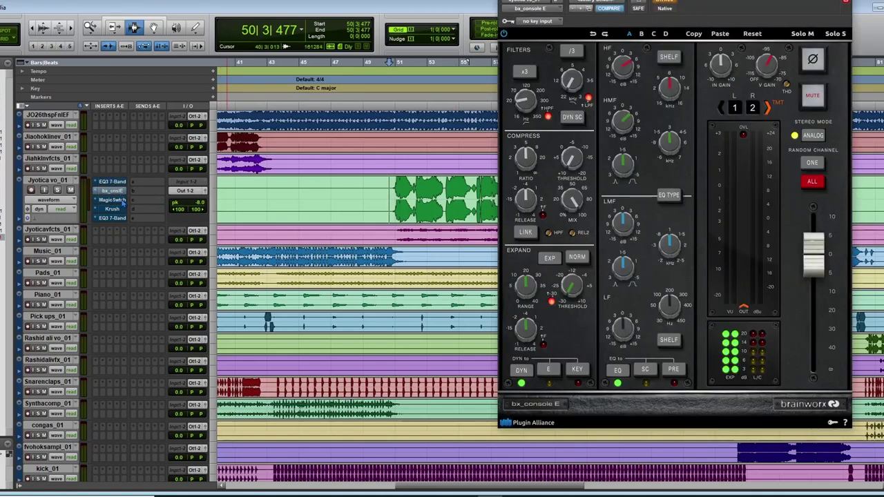
click(121, 201)
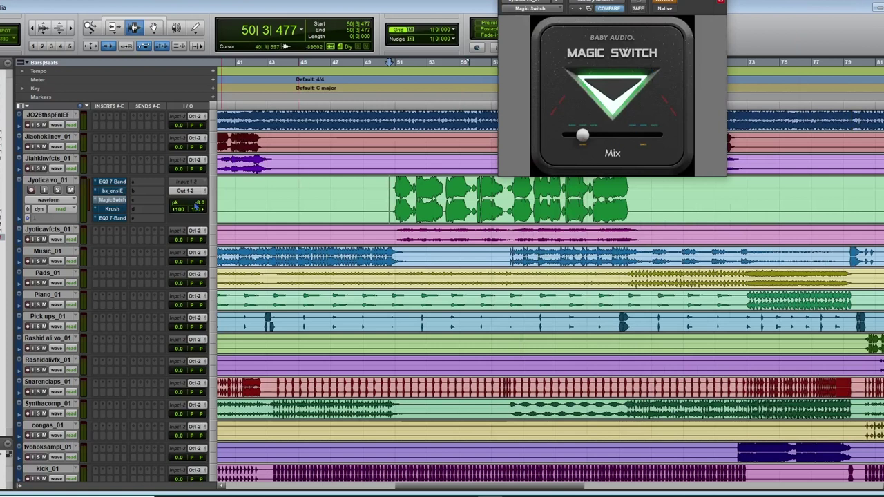
click(112, 208)
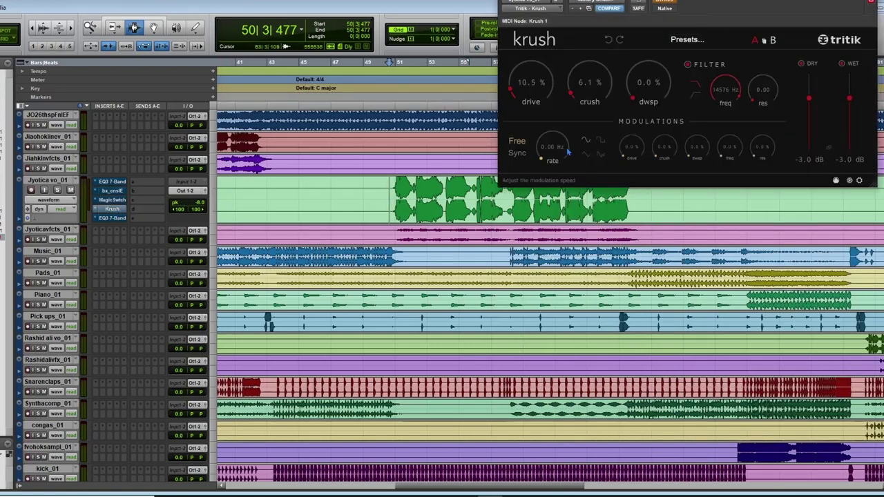
click(110, 218)
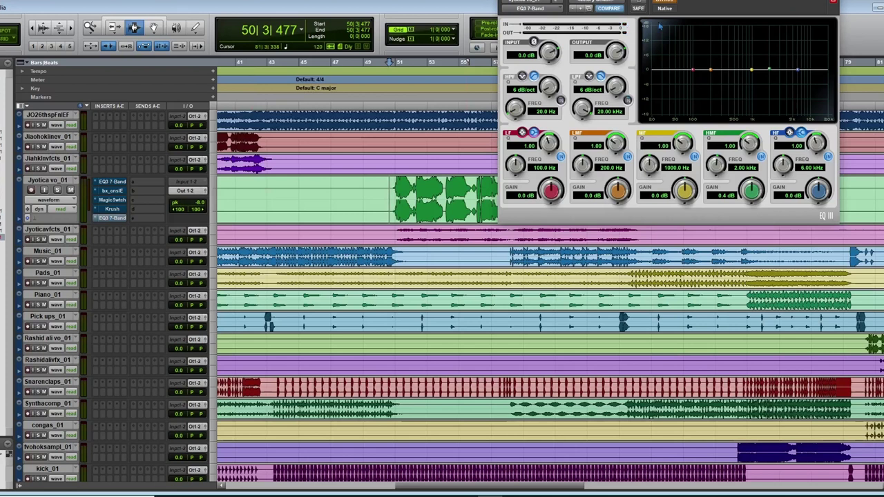
key(ctrl+w)
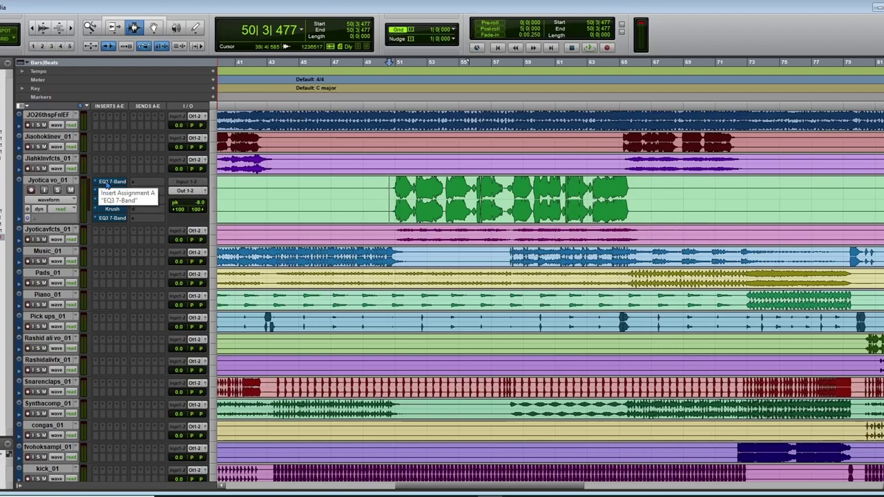
- Play from bar 50, showing each insert from the first EQ3 through Krush to the second EQ3
key(space)
key(space)
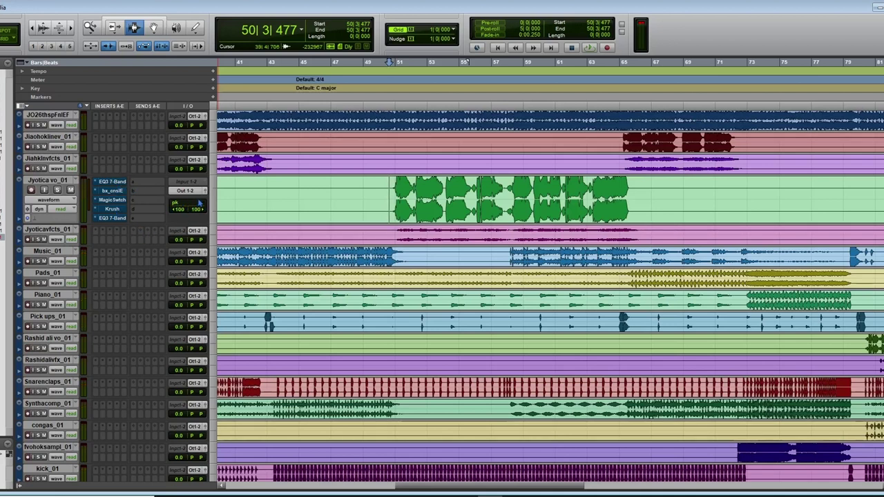
click(113, 181)
key(space)
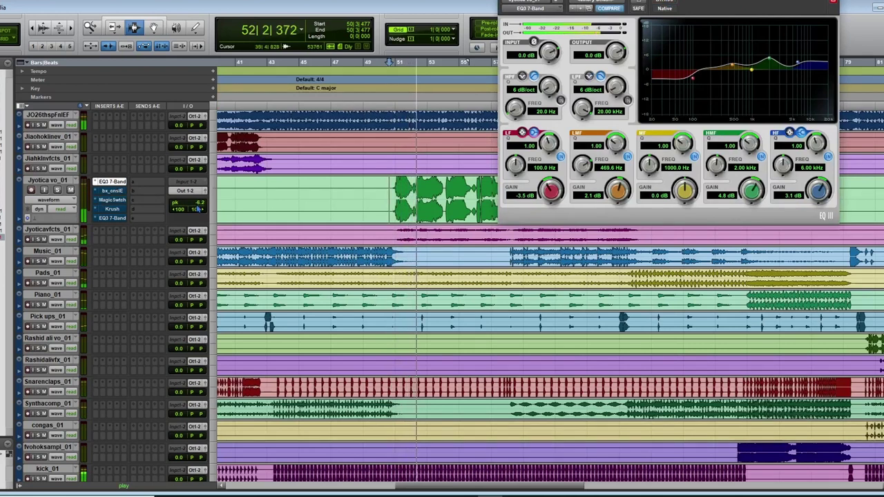
click(112, 190)
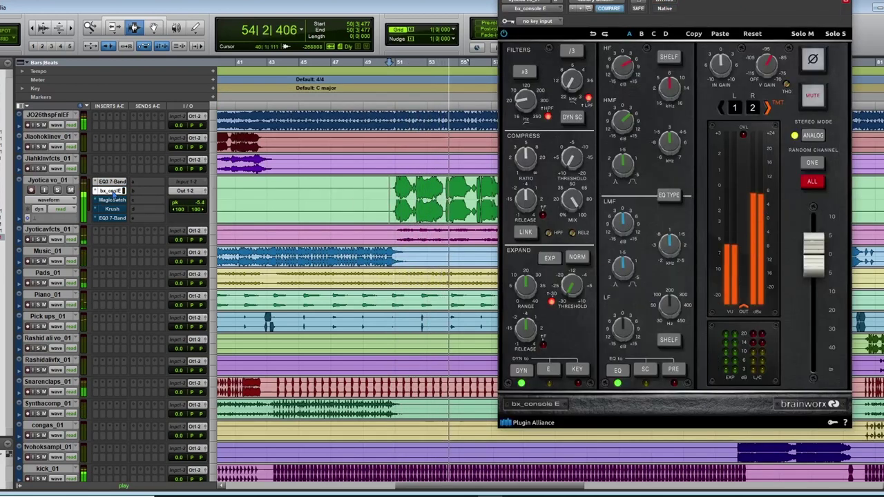
click(116, 200)
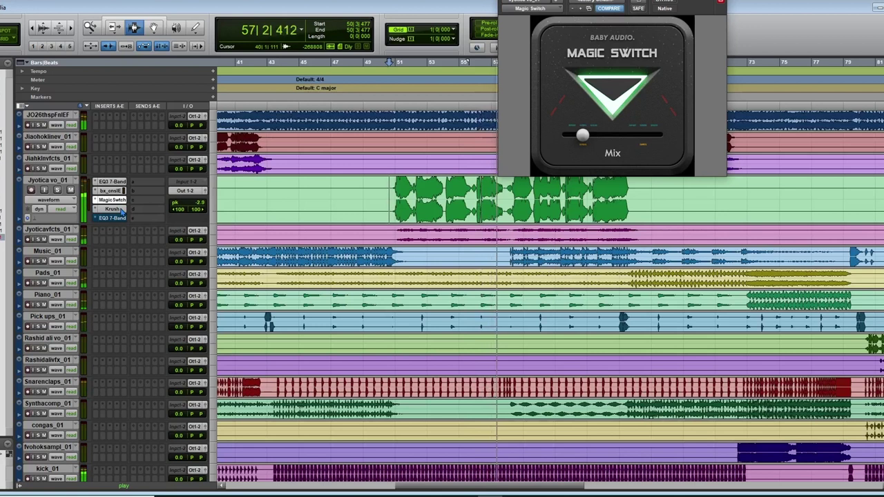
click(118, 209)
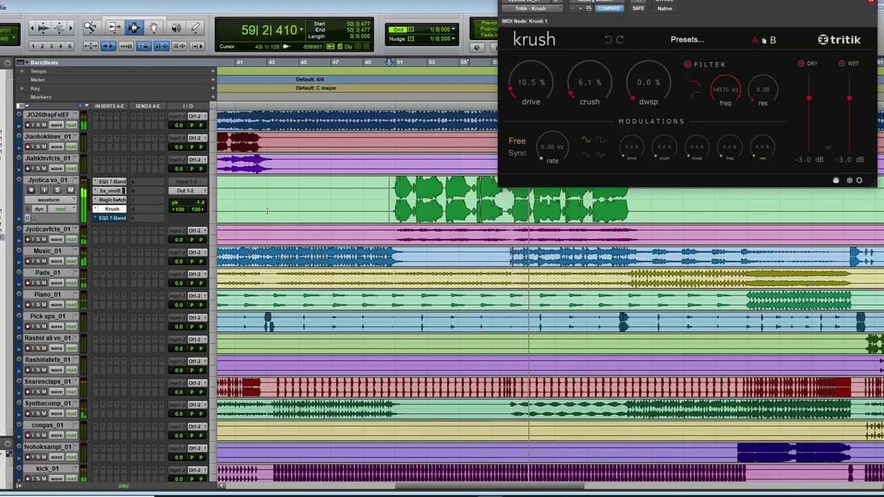
click(112, 218)
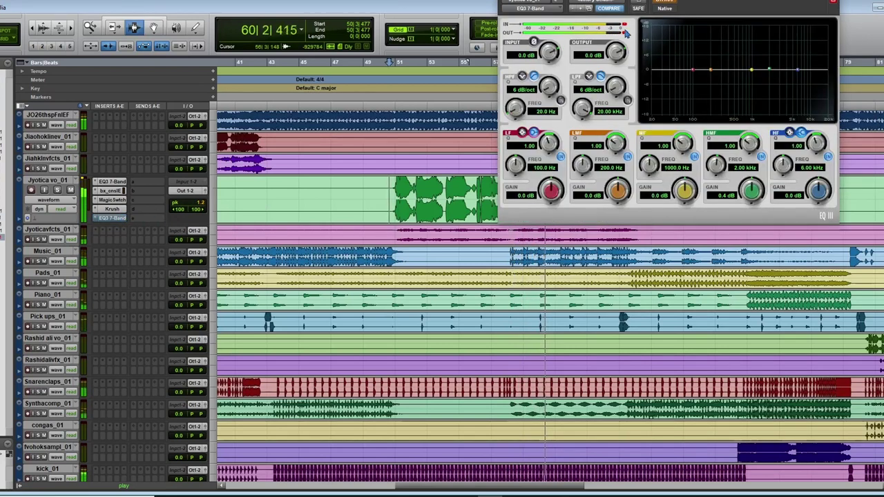
key(space)
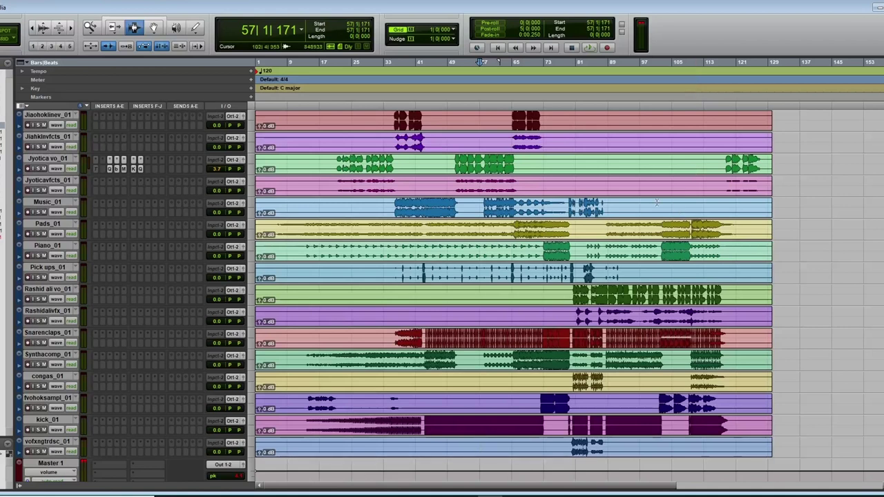
- Enlarge the lead vocal track, set playback start near bar 50, and play with its first EQ3 open
click(252, 173)
click(271, 202)
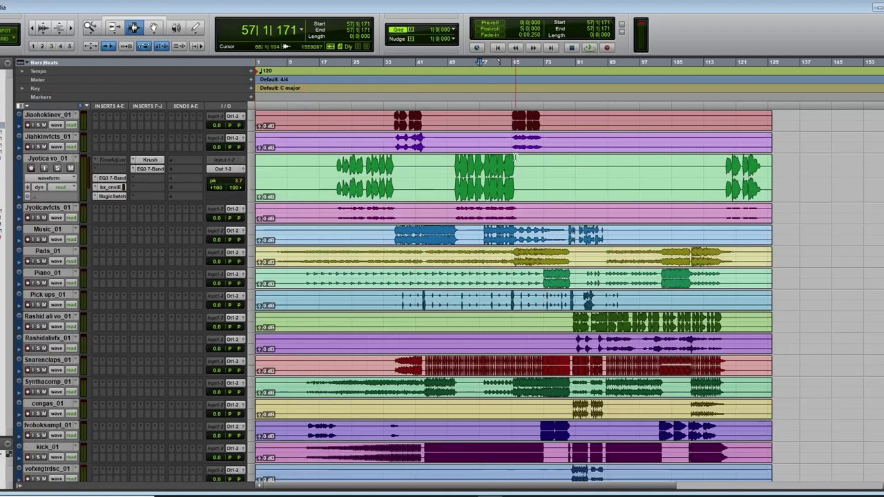
drag(452, 173, 523, 178)
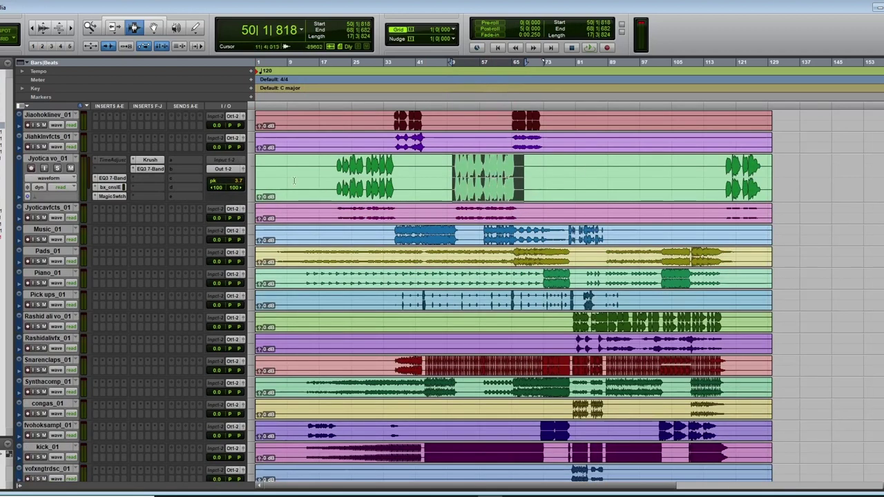
drag(458, 175, 445, 176)
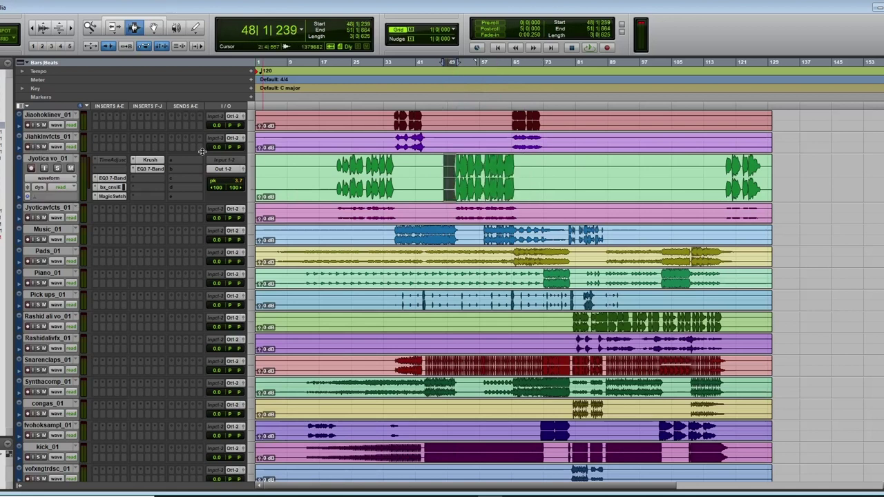
click(455, 169)
click(164, 170)
key(space)
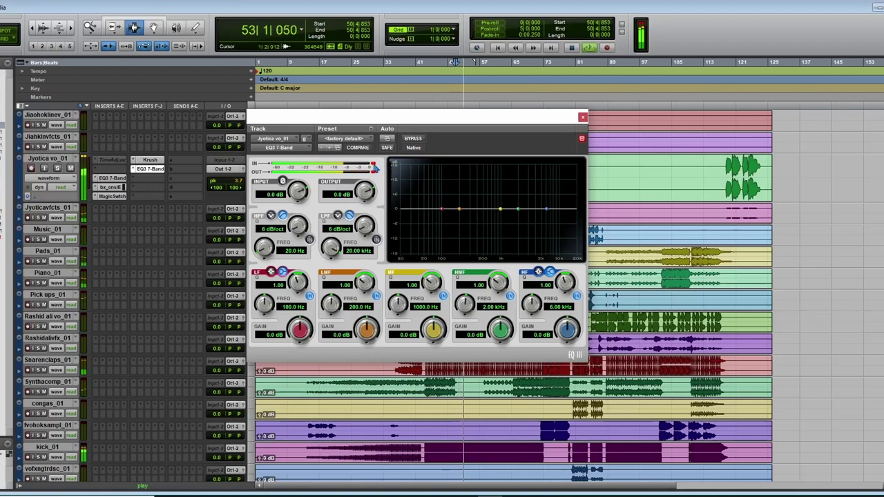
- Boost the EQ3 high-mid band about 1.4 dB at 2 kHz, close it, and select all clips
key(space)
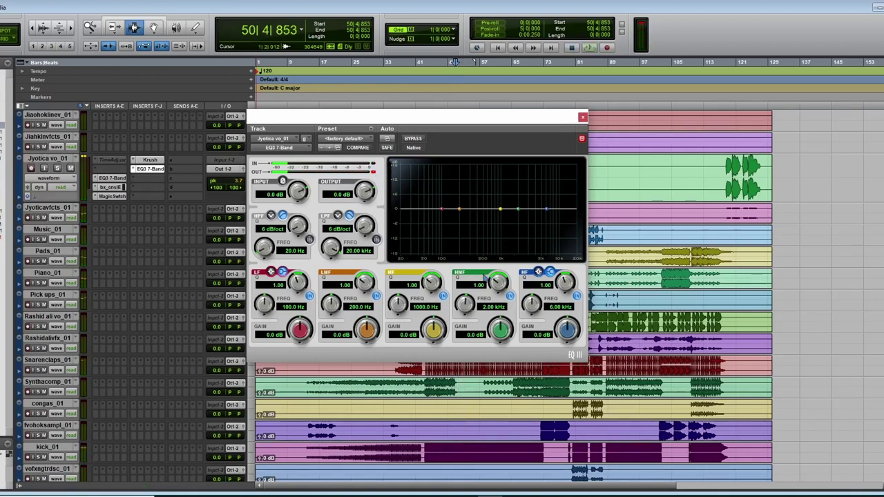
drag(499, 333, 500, 332)
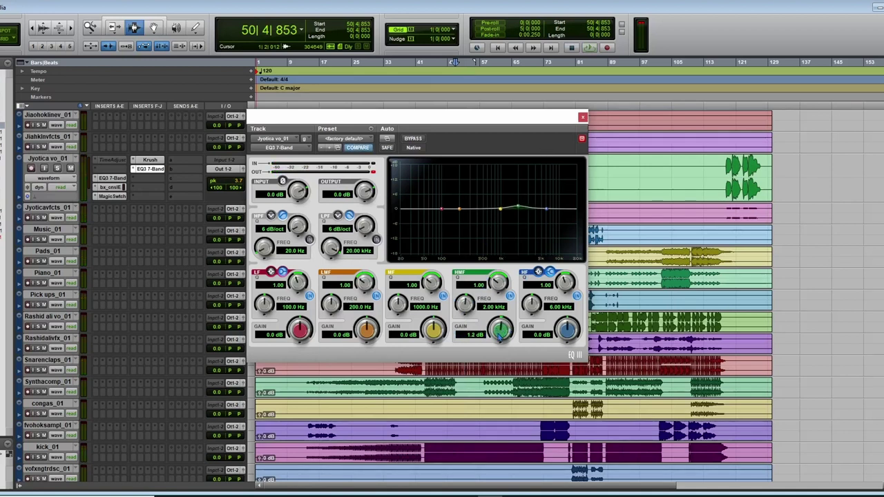
click(584, 119)
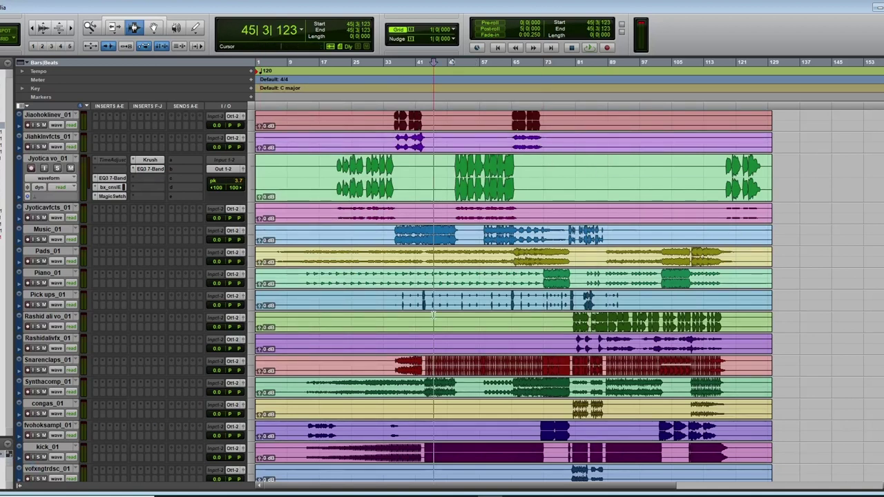
key(ctrl+a)
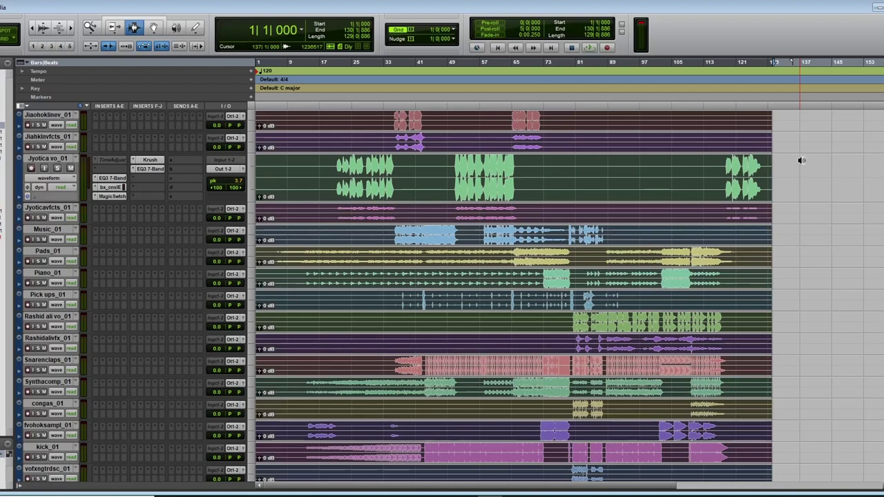
- Nudge all selected clips' gain down three times to -8 dB, then deselect them
key(ctrl+shift+Down)
key(ctrl+shift+Down)
key(ctrl+shift+Down)
key(ctrl+shift+Down)
key(ctrl+shift+Down)
key(ctrl+shift+Down)
key(ctrl+shift+Down)
key(ctrl+shift+Down)
key(ctrl+shift+Down)
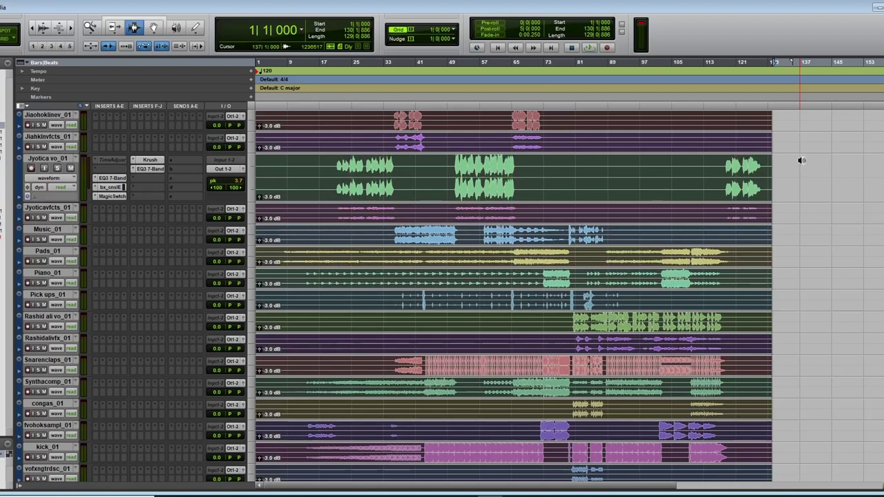
key(ctrl+shift+Down)
key(ctrl+shift+Down)
key(ctrl+shift+Down)
key(ctrl+shift+Down)
key(ctrl+shift+Down)
key(ctrl+shift+Down)
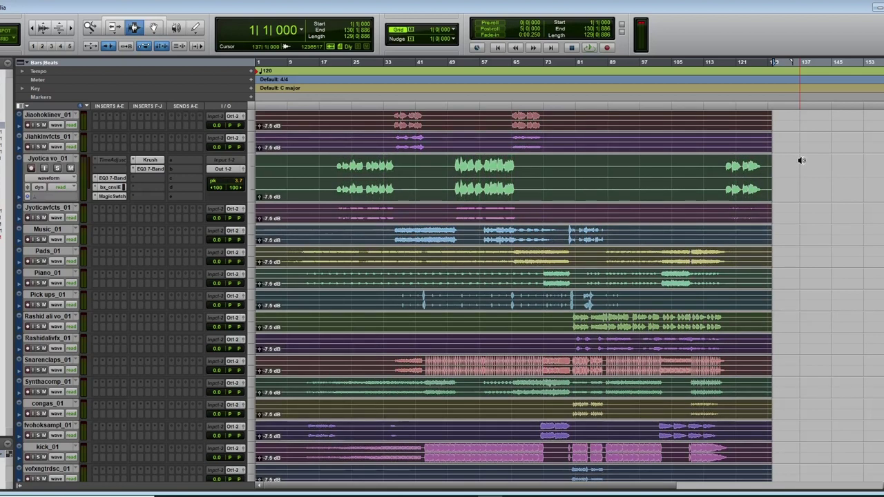
key(ctrl+shift+Down)
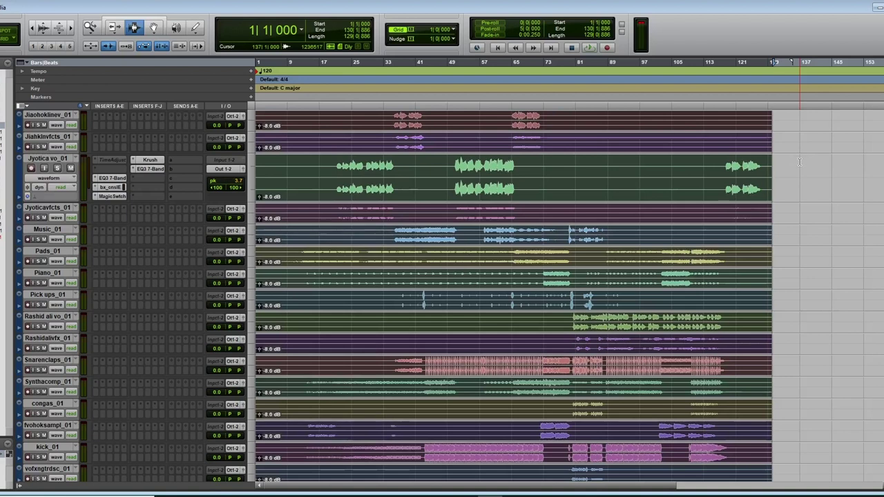
click(403, 212)
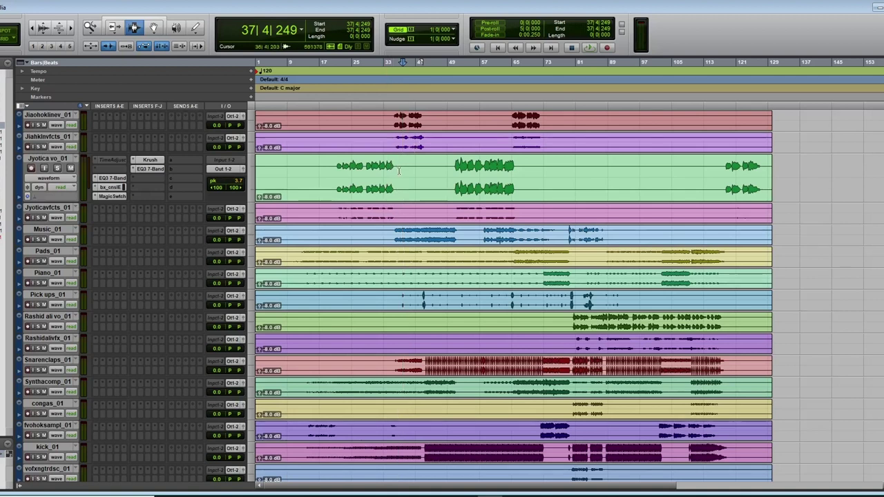
- Start playback and switch to the Mix window to view every channel strip
key(space)
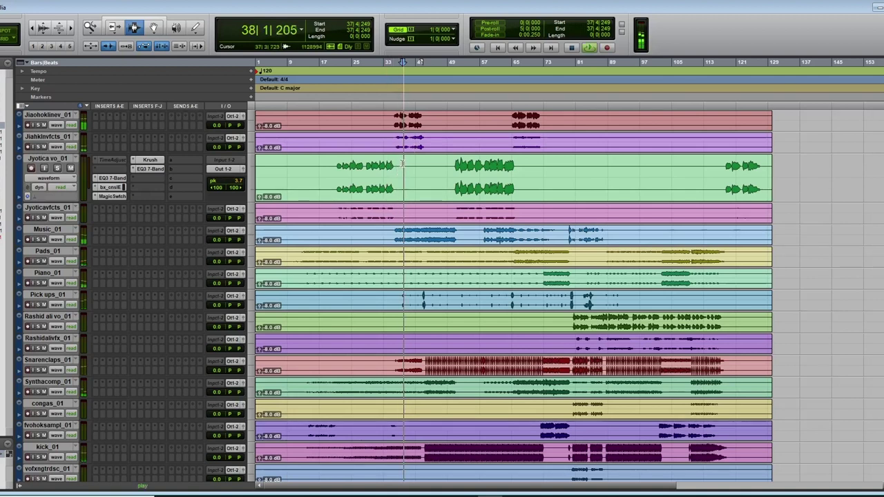
key(ctrl+equal)
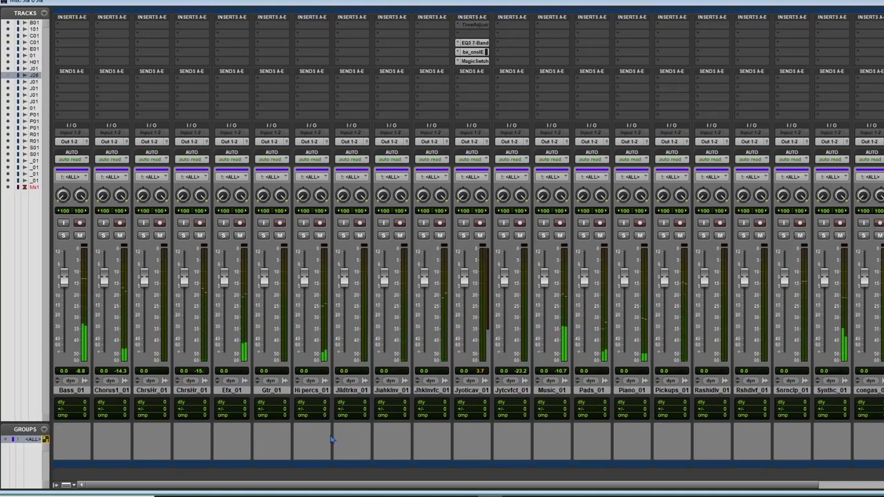
- Scroll across the mixer's channel strips, return to the Edit window, and stop playback
drag(373, 484, 395, 482)
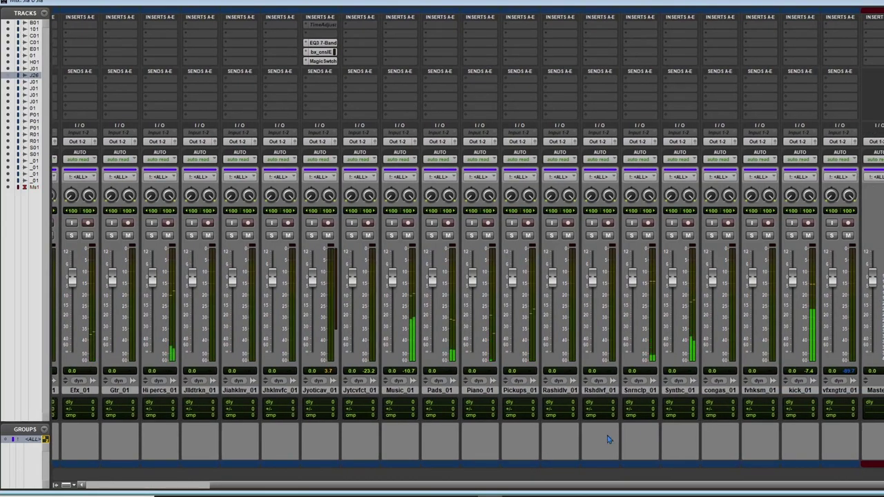
drag(377, 484, 354, 486)
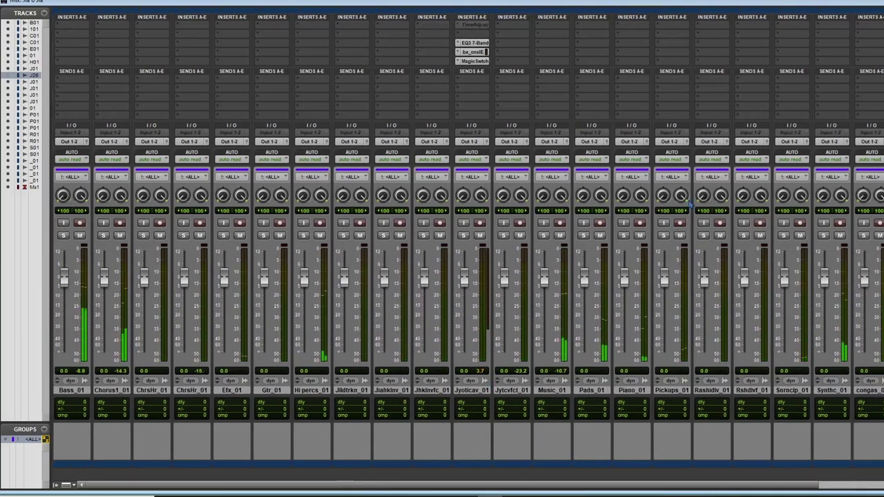
key(ctrl+equal)
key(space)
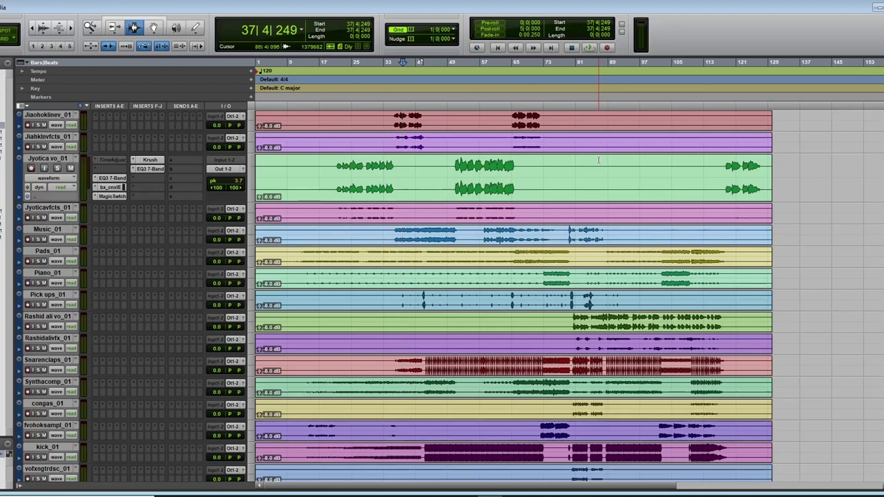
- Place the insertion point near bar 50, reset the vocal clip gain to 0 dB, and open its EQ3
click(450, 172)
click(458, 173)
key(ctrl+a)
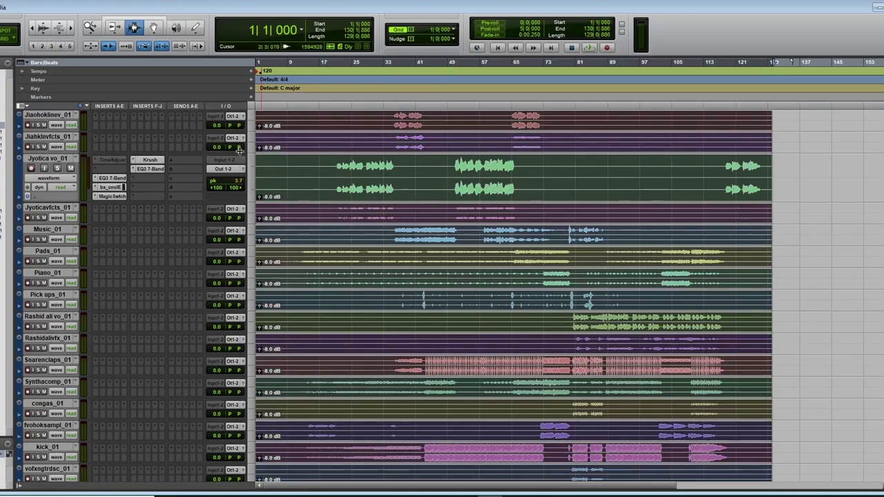
click(453, 172)
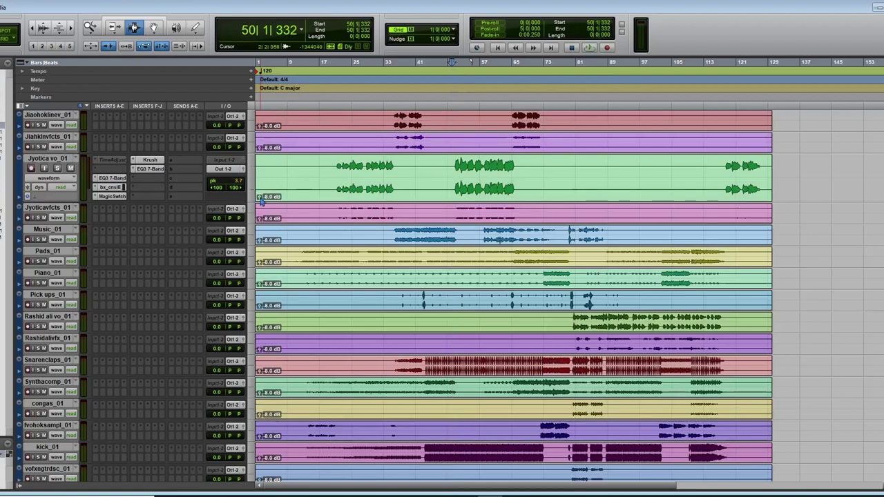
alt+click(261, 196)
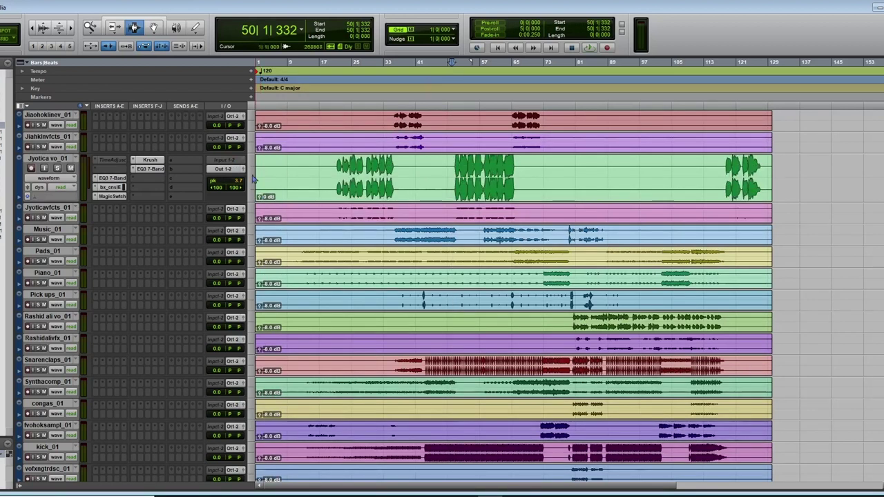
click(159, 170)
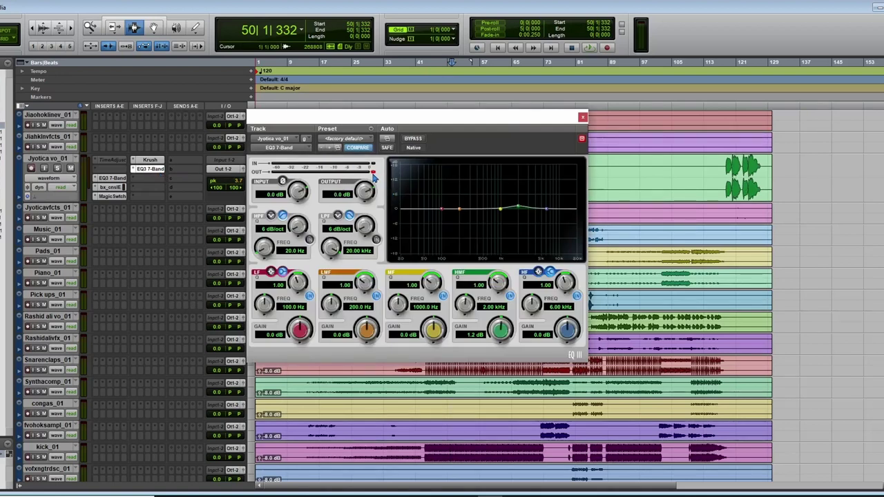
- Play briefly with the EQ window moved aside, then enable and open the vocal's TimeAdjust insert
key(space)
drag(489, 113, 721, 1)
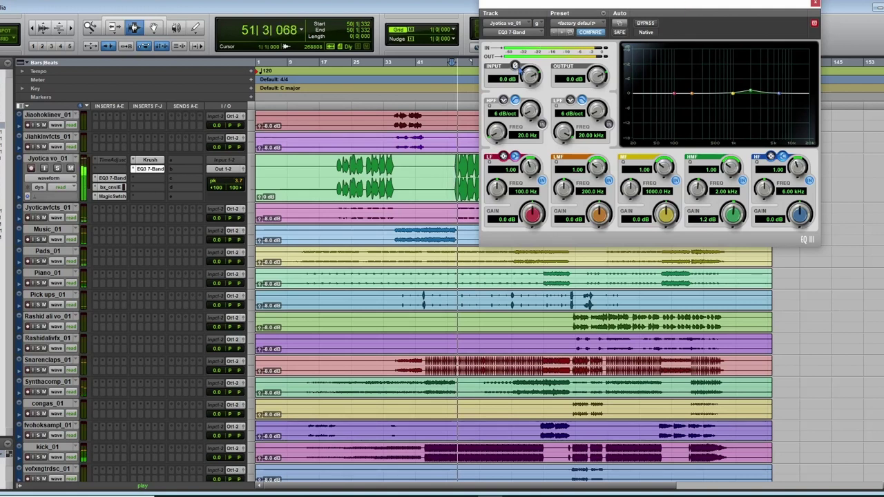
key(space)
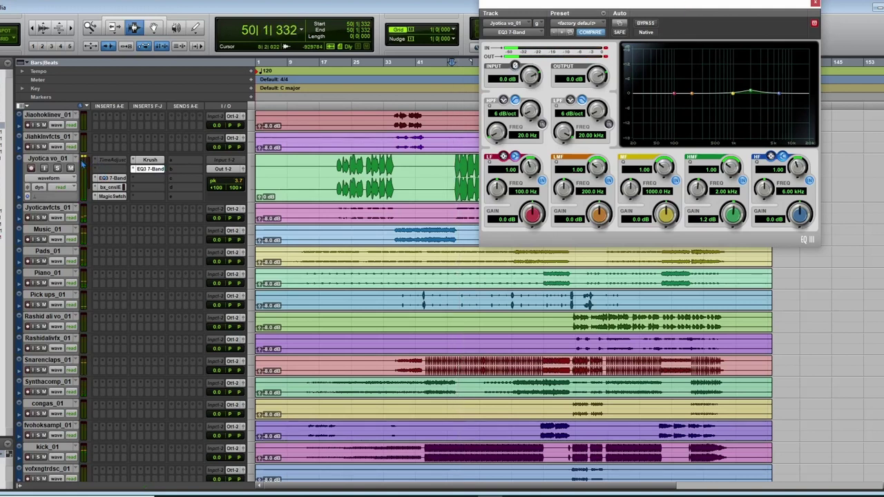
click(113, 160)
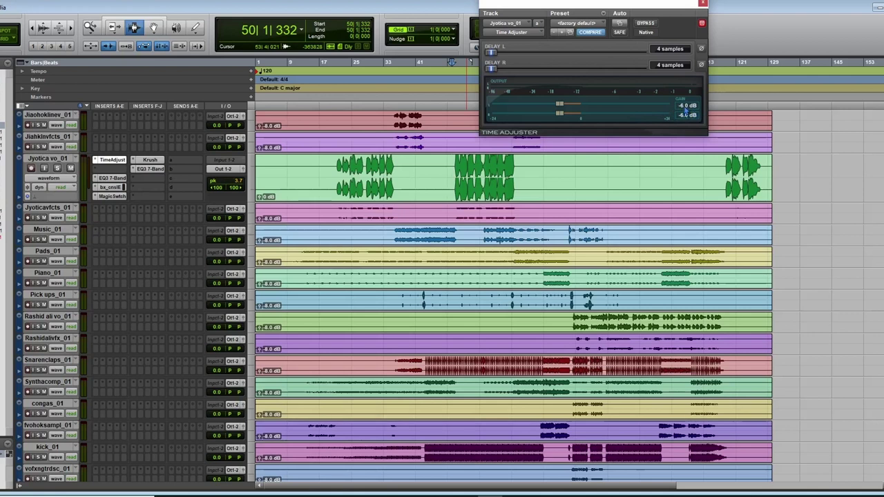
- Enter -6 dB for both Time Adjuster output gains and close the window
click(684, 106)
text(-)
text(6)
key(Return)
click(683, 116)
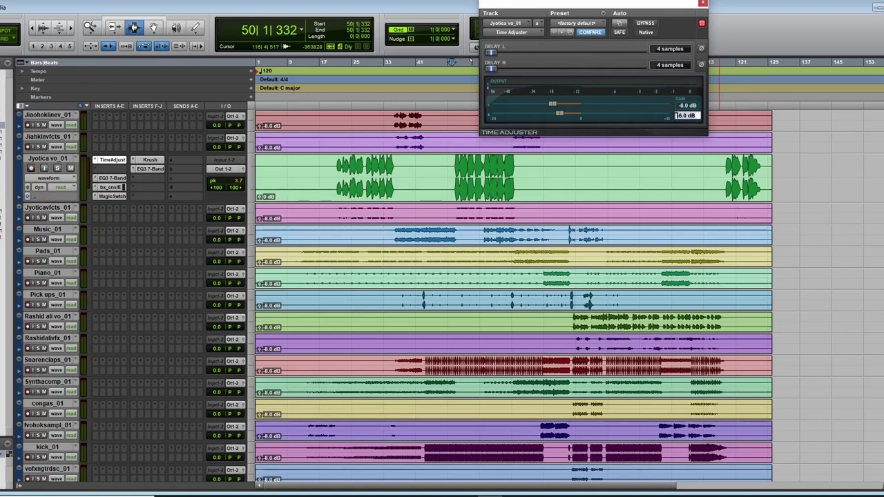
key(Return)
click(703, 4)
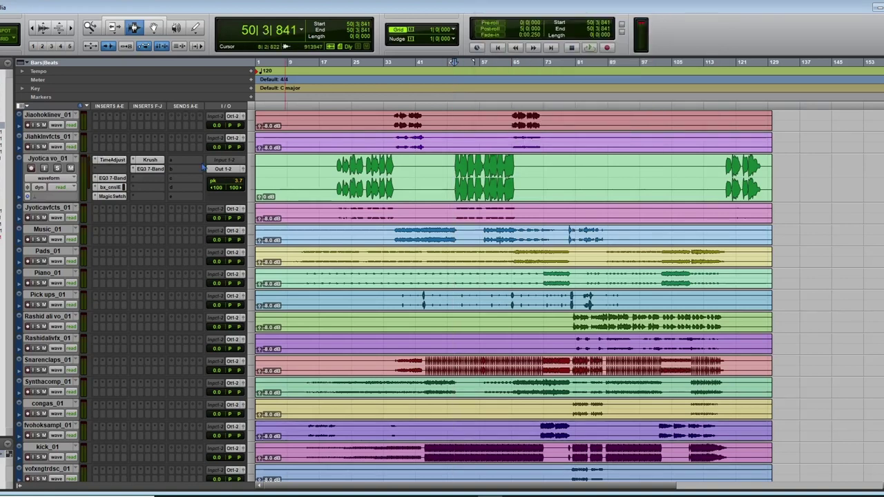
- Reopen the vocal EQ3 and, during playback, raise the HMF gain toward 4.3 dB, then close it
click(150, 169)
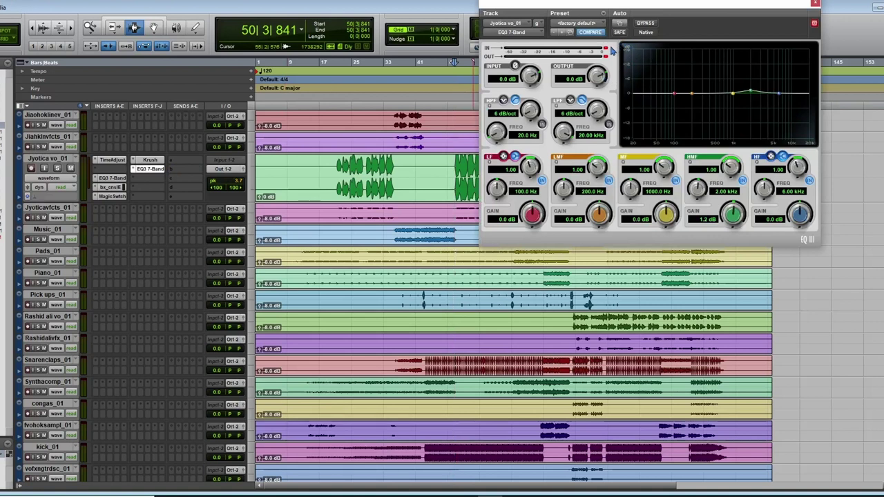
key(space)
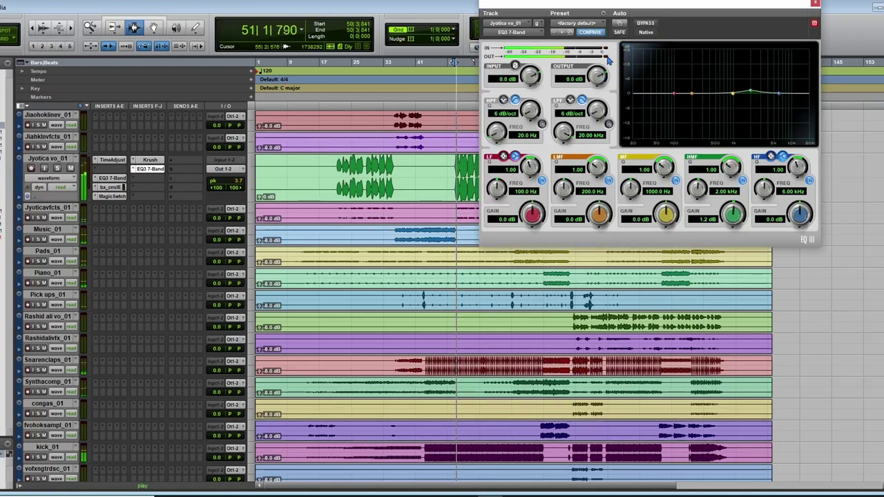
drag(737, 223, 739, 221)
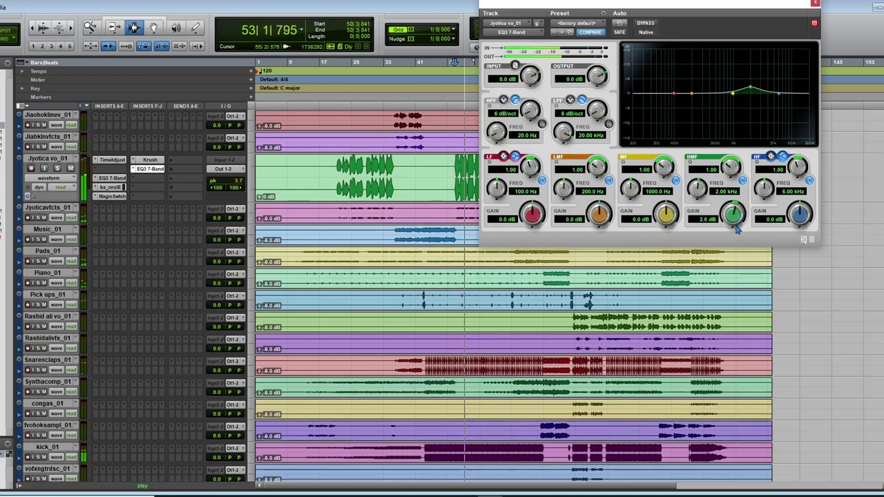
key(space)
click(815, 3)
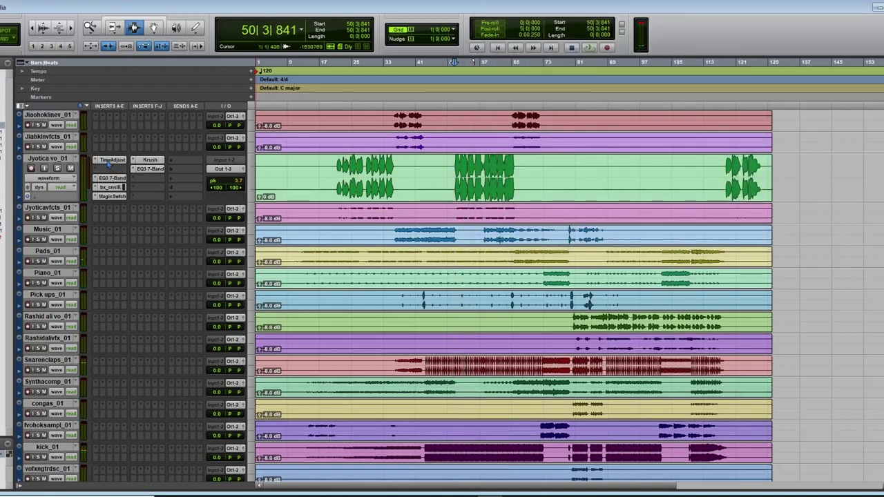
- Copy the TimeAdjust insert onto the tracks below the vocal, then select all clips
drag(103, 160, 98, 233)
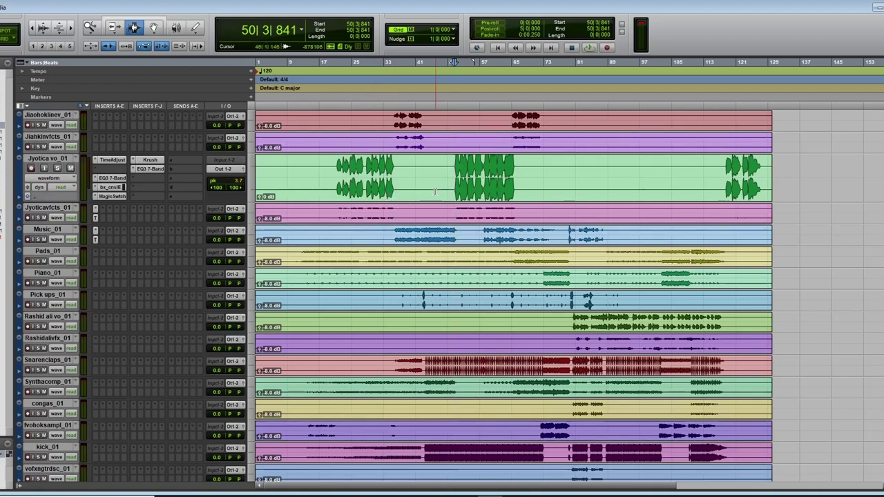
key(ctrl+a)
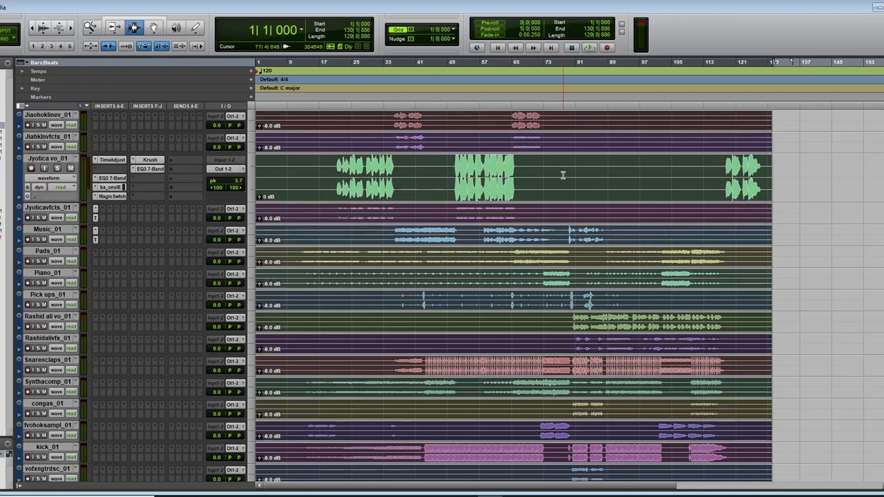